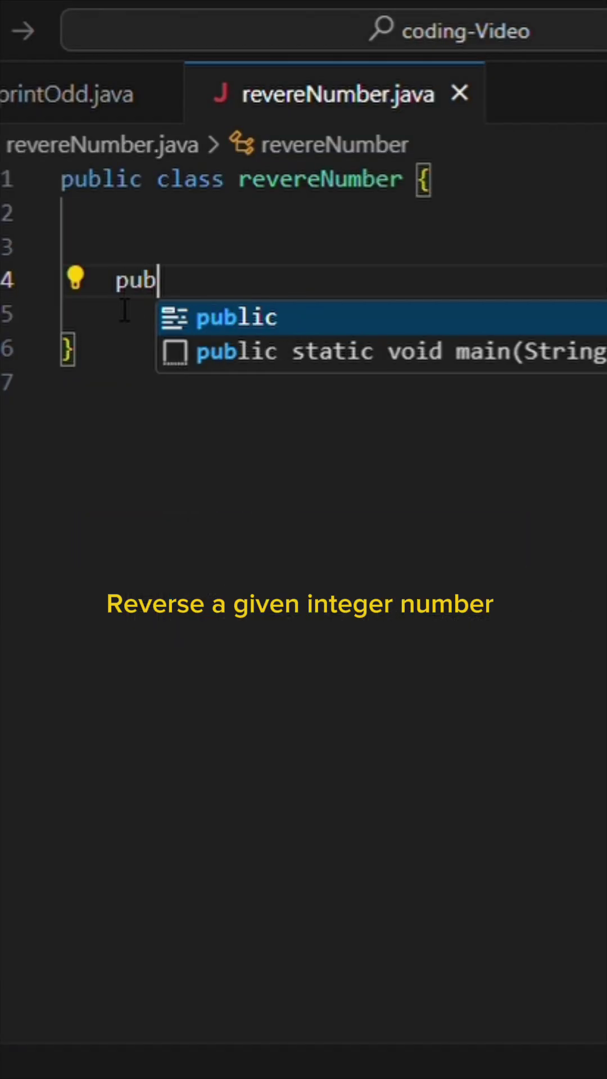
text(lic static )
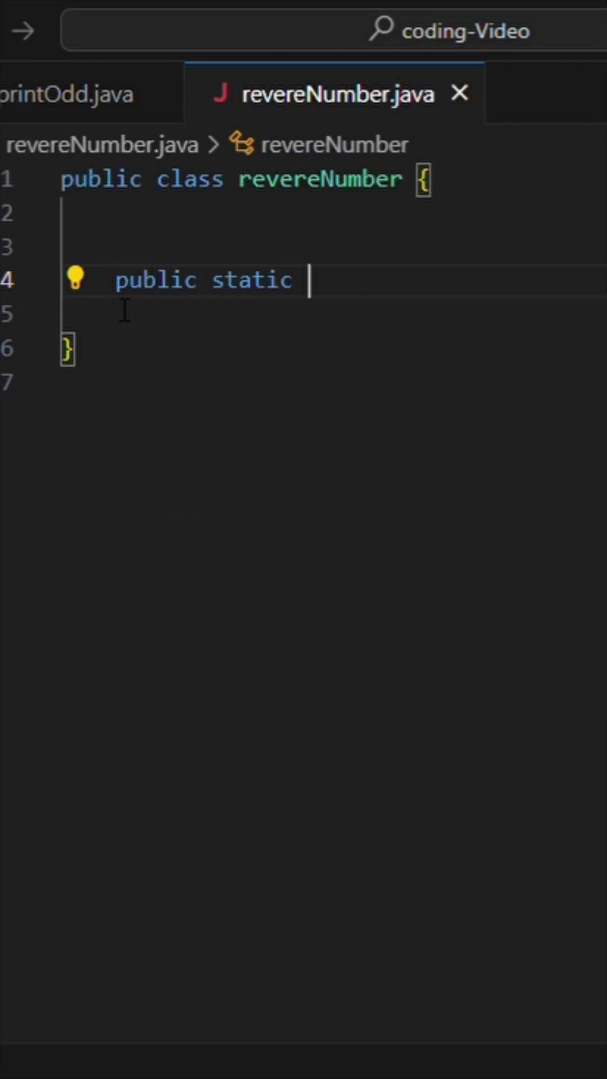
text(void ma)
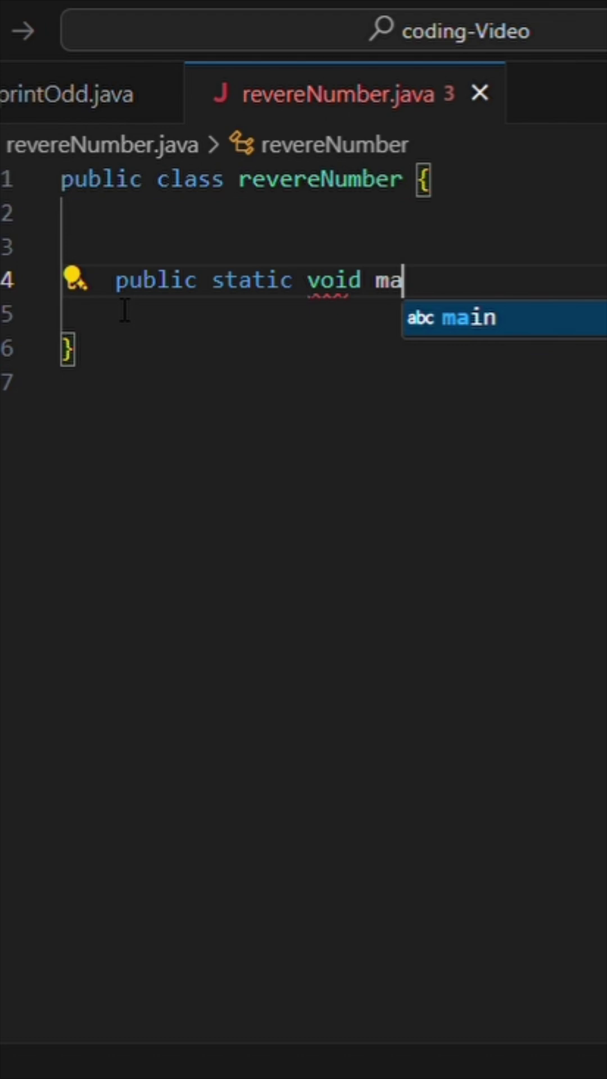
text(in(Str)
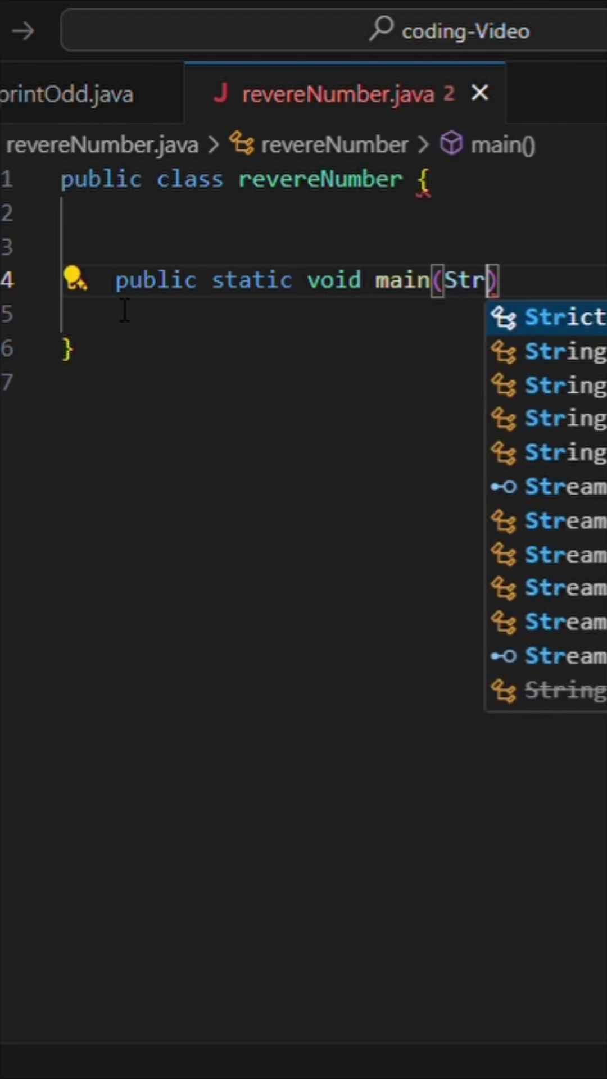
text(ing [] ar)
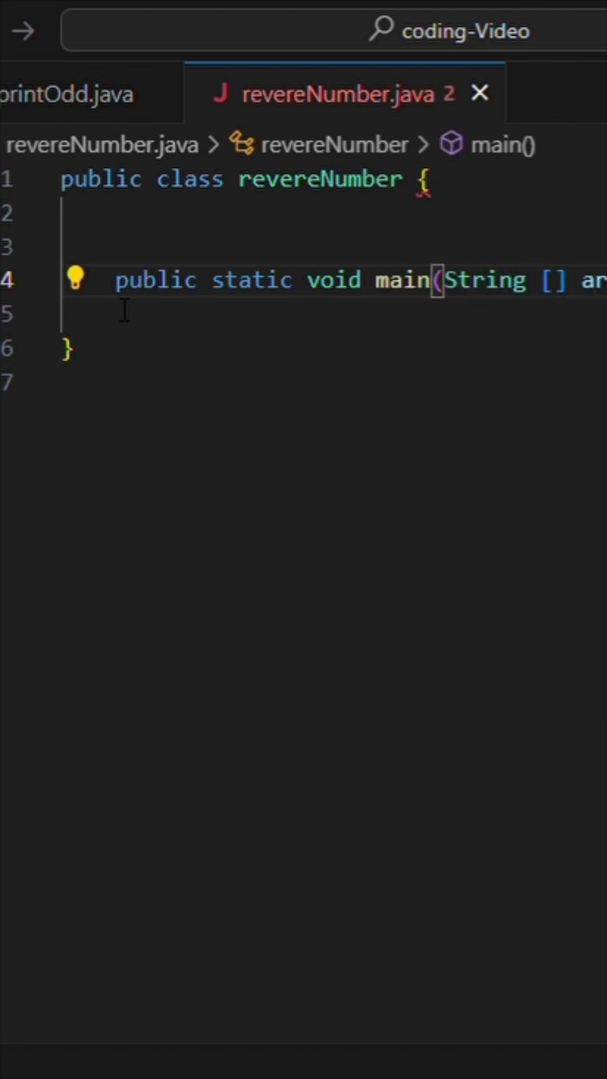
Declare int num=1234 and int rev=0, then open a while(num!=0) loop body.
key(Return)
text(int)
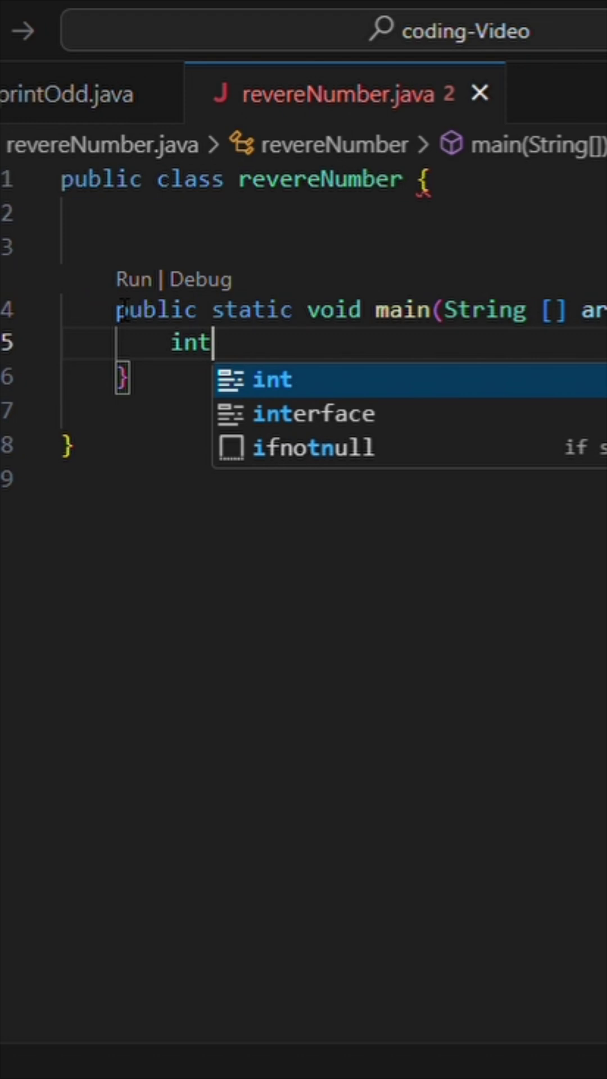
text( num=123)
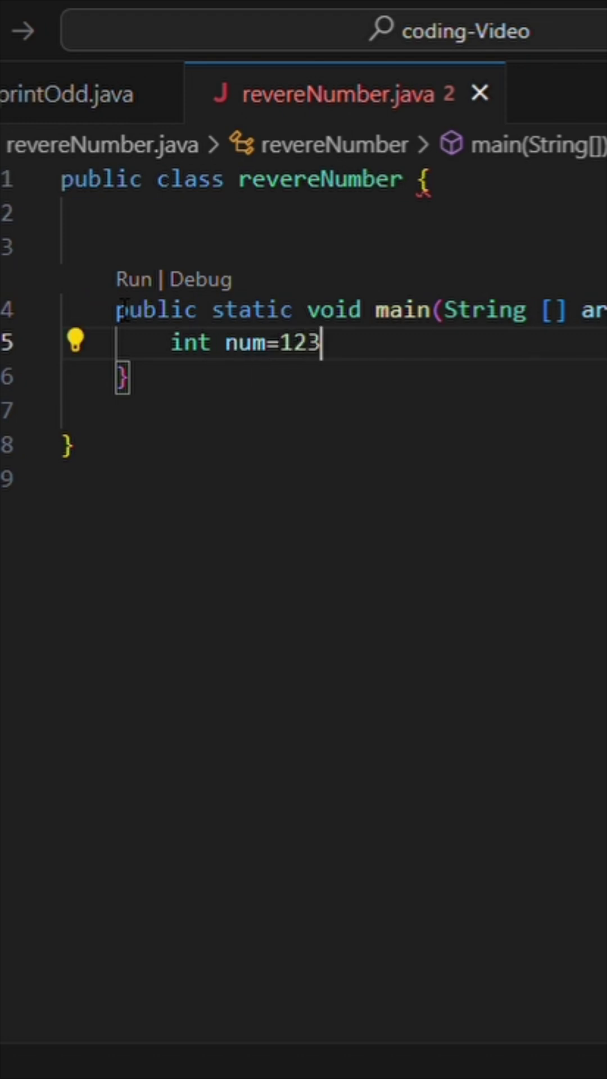
text(4;)
key(Return)
text(int r)
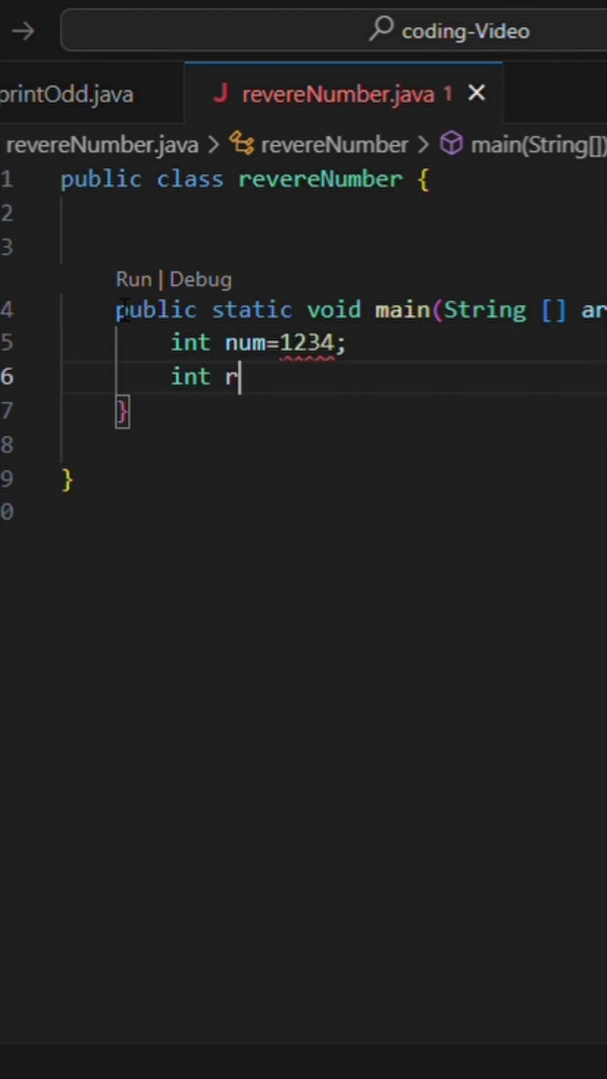
text(ev=0;)
key(Return)
text(w)
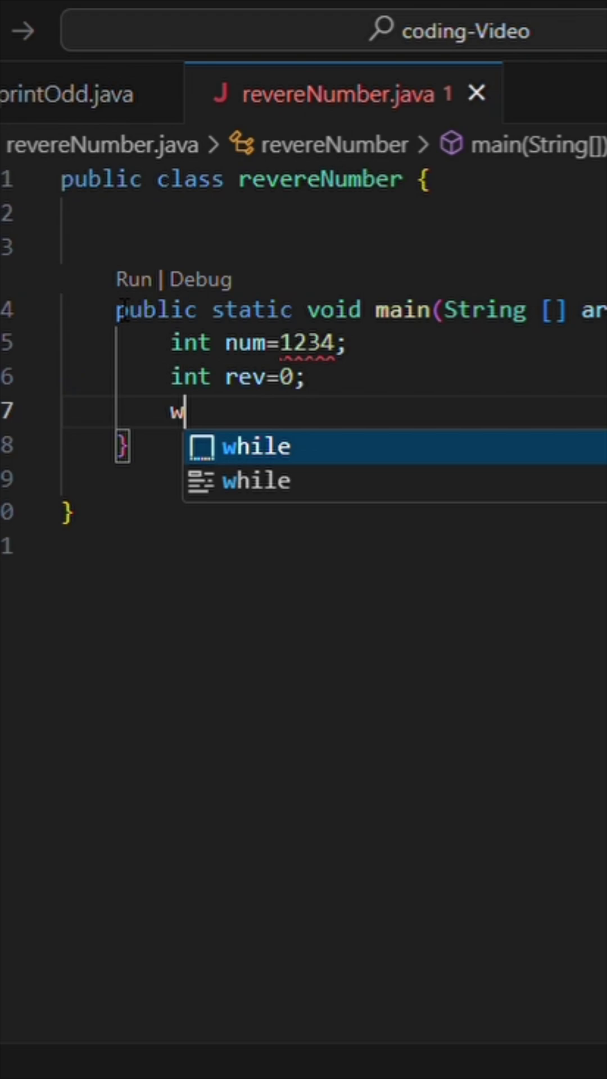
text(hile(nu)
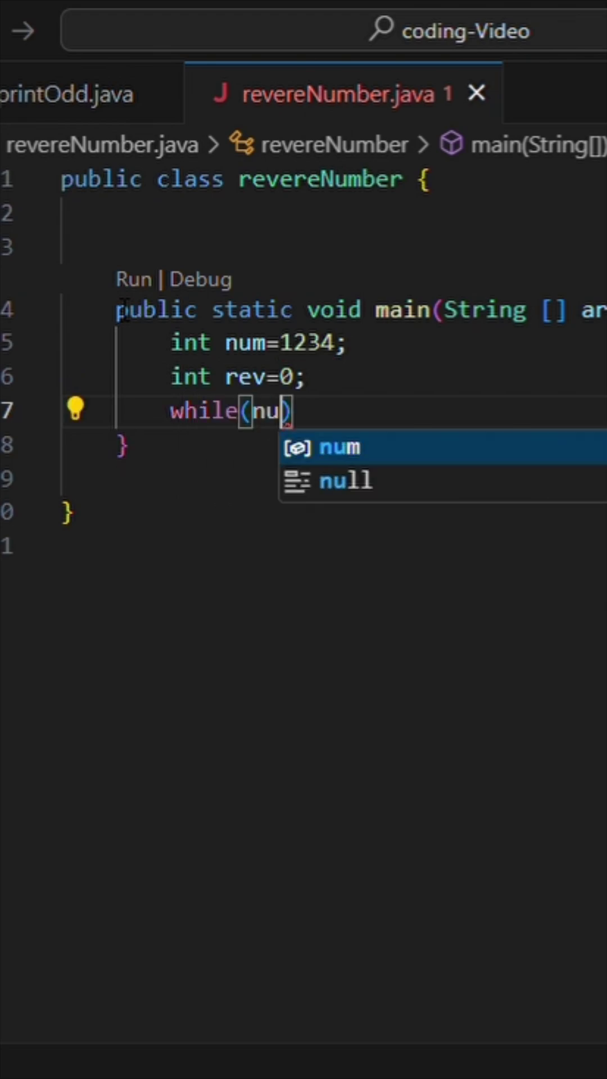
text(m!=0))
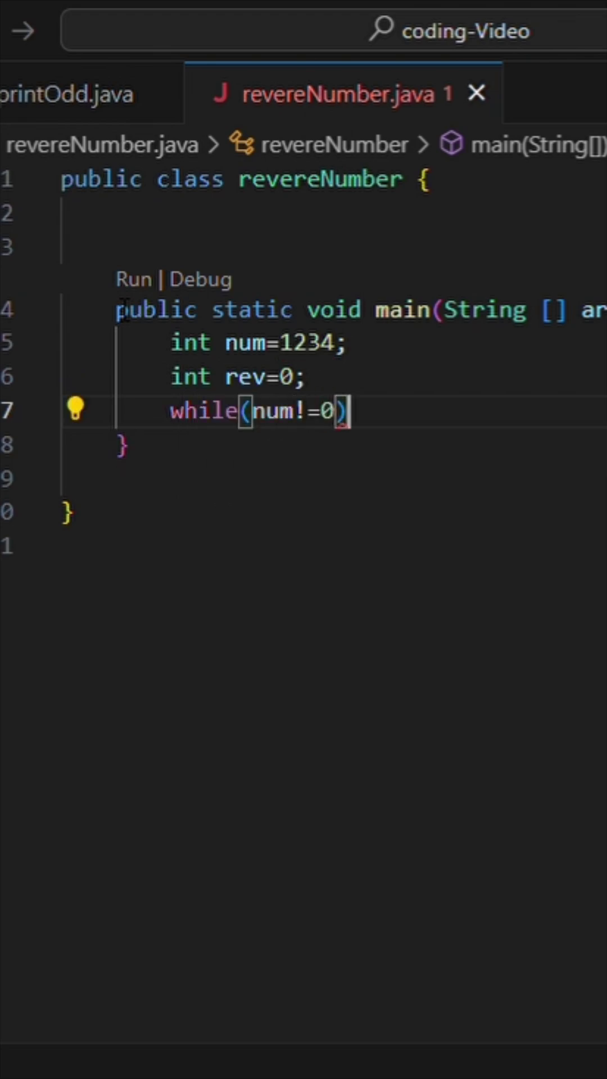
text({)
key(Return)
key(Return)
text(int)
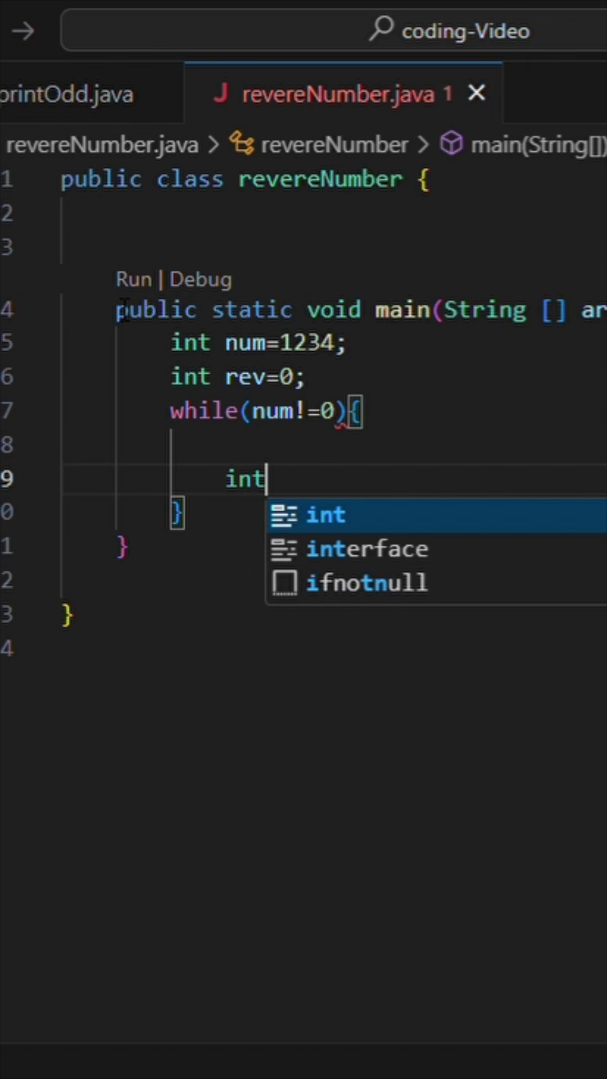
text( lastDigit)
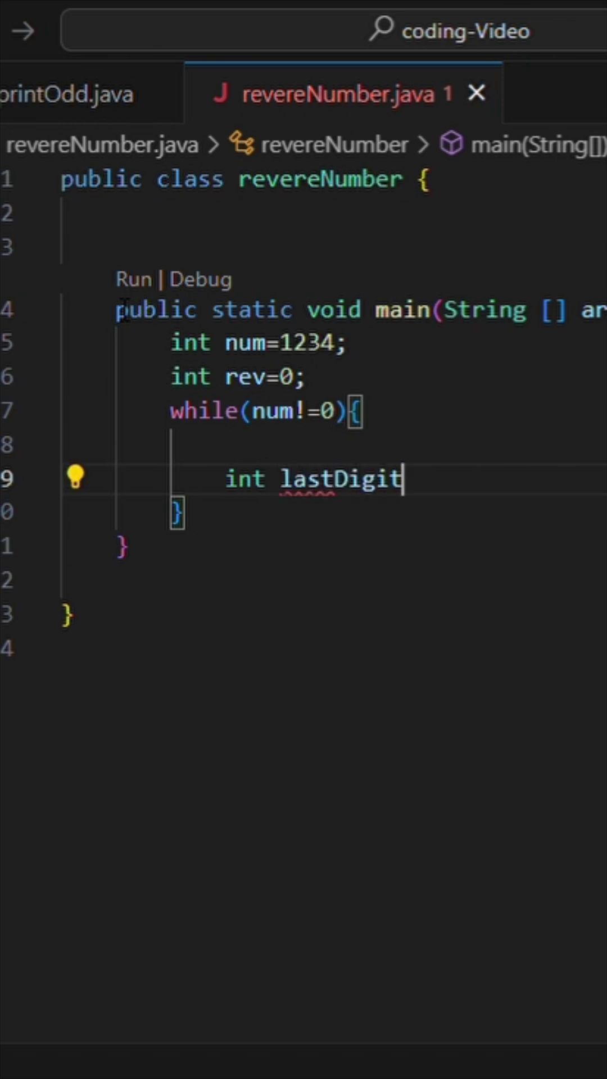
text(=num)
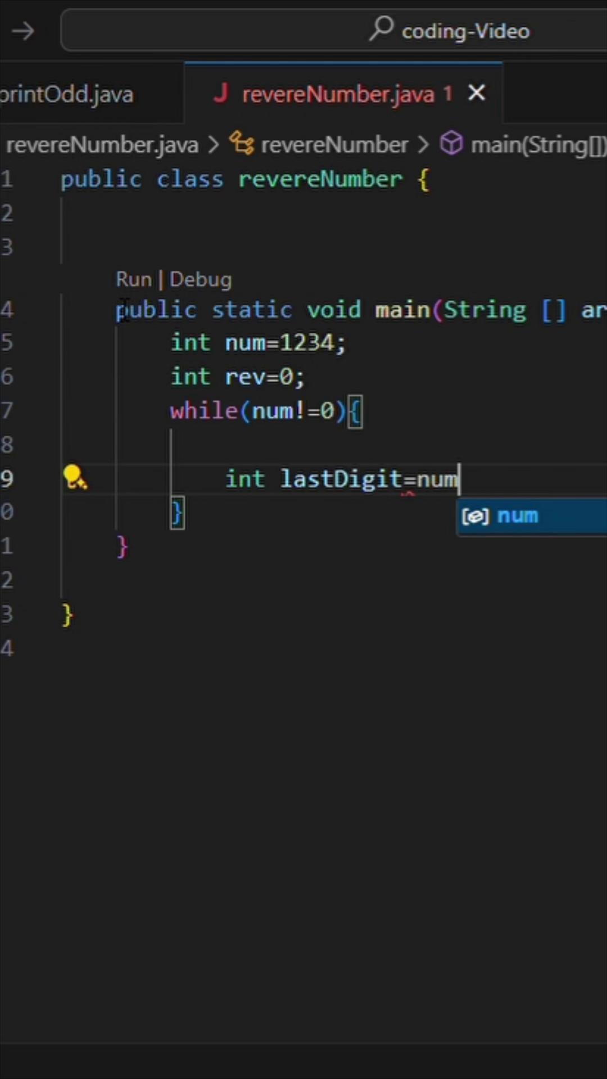
text(%10;)
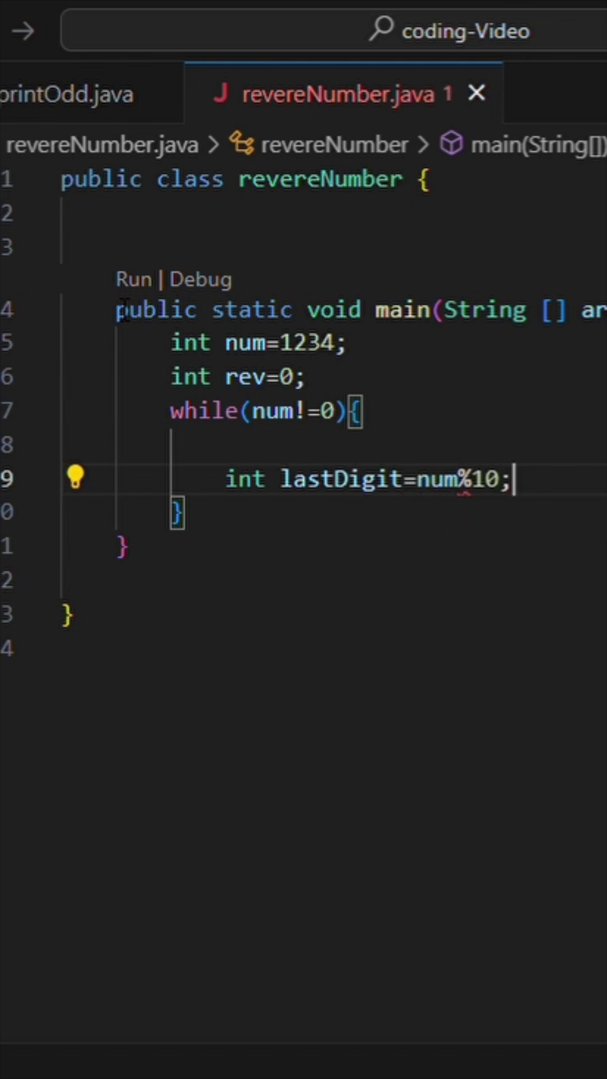
Write the lastDigit=num%10 and rev=rev*10+lastDigit lines, then start num/=10 below them.
key(Return)
text(int r)
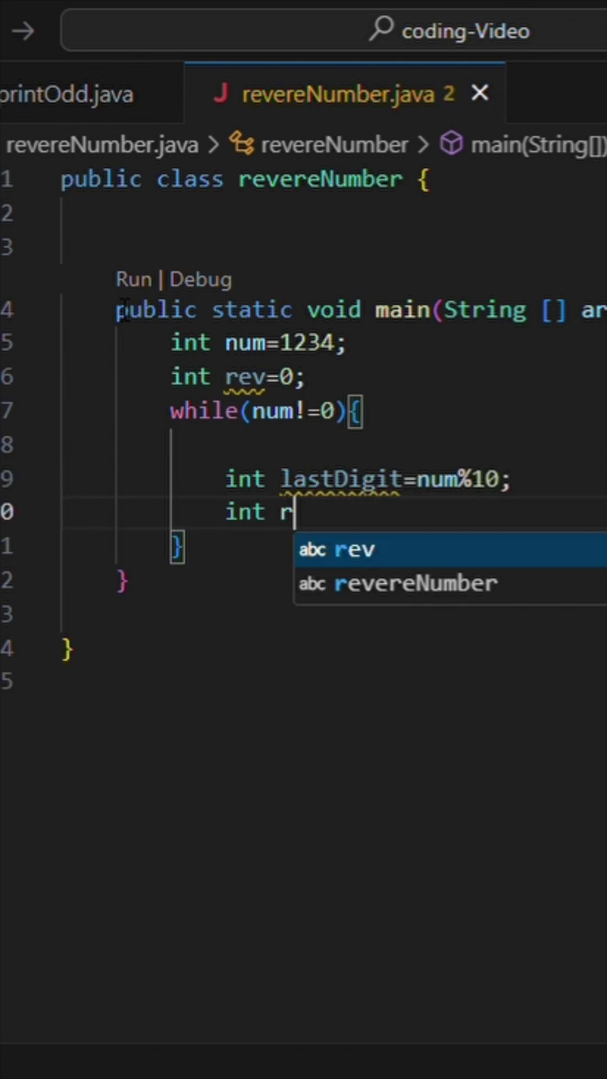
text(ev=r)
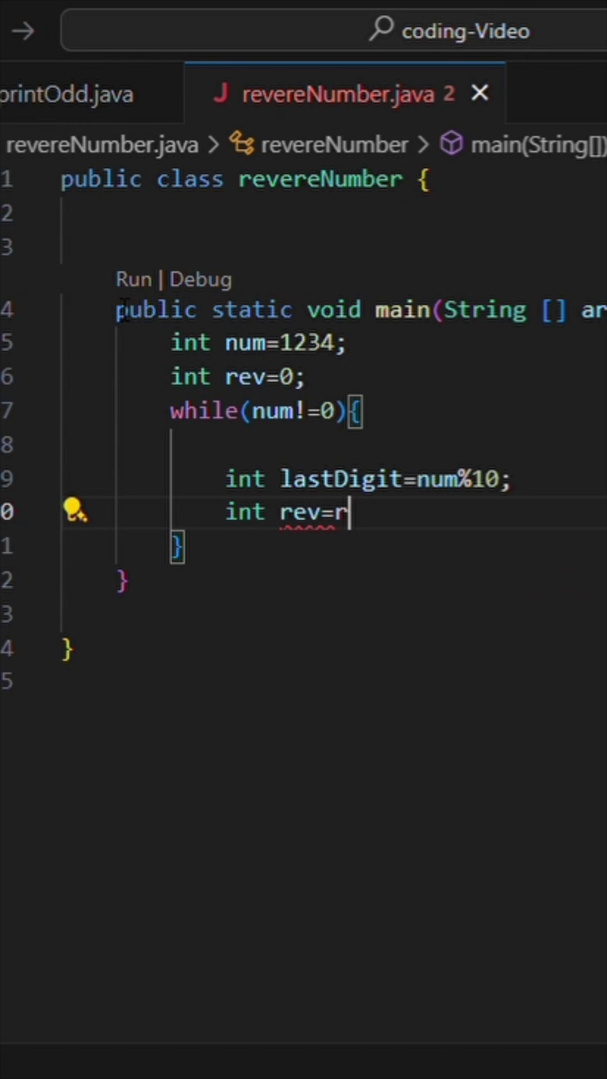
text(ev*)
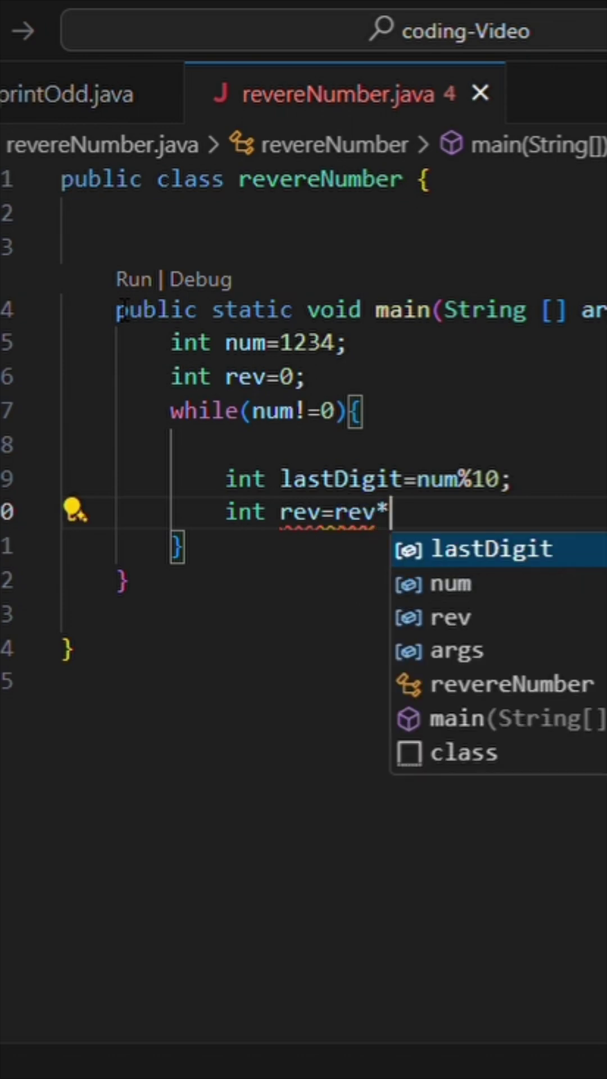
text(10+la)
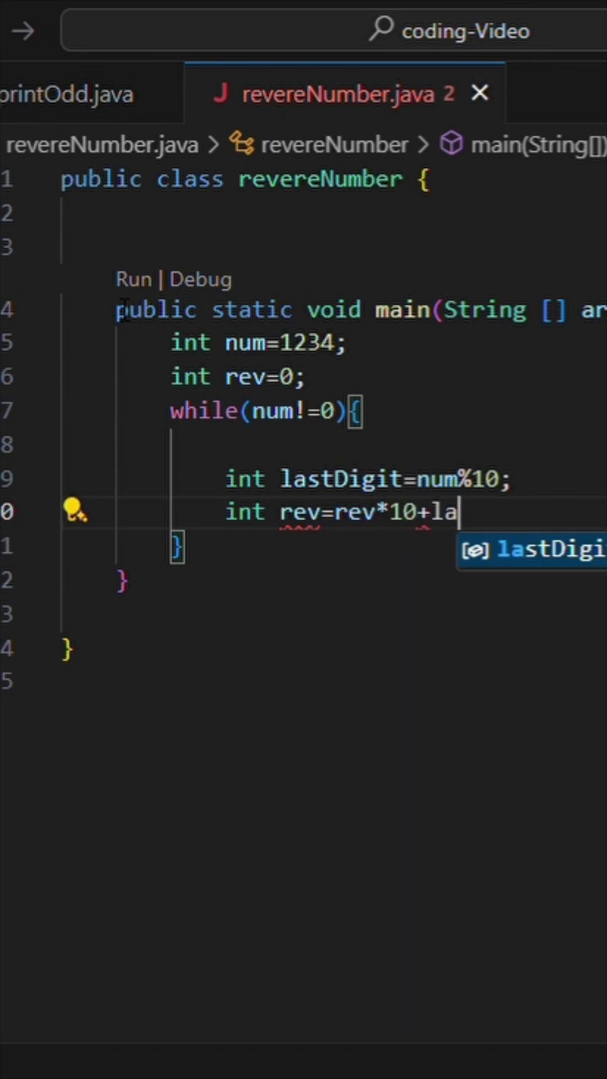
text(stDigit;)
key(Return)
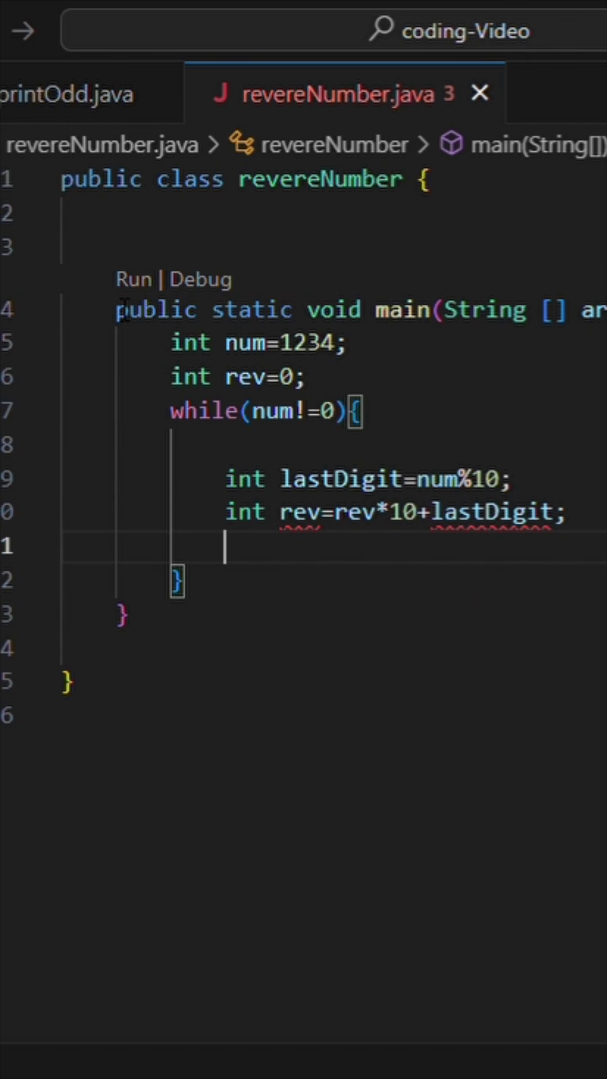
text(num//10;)
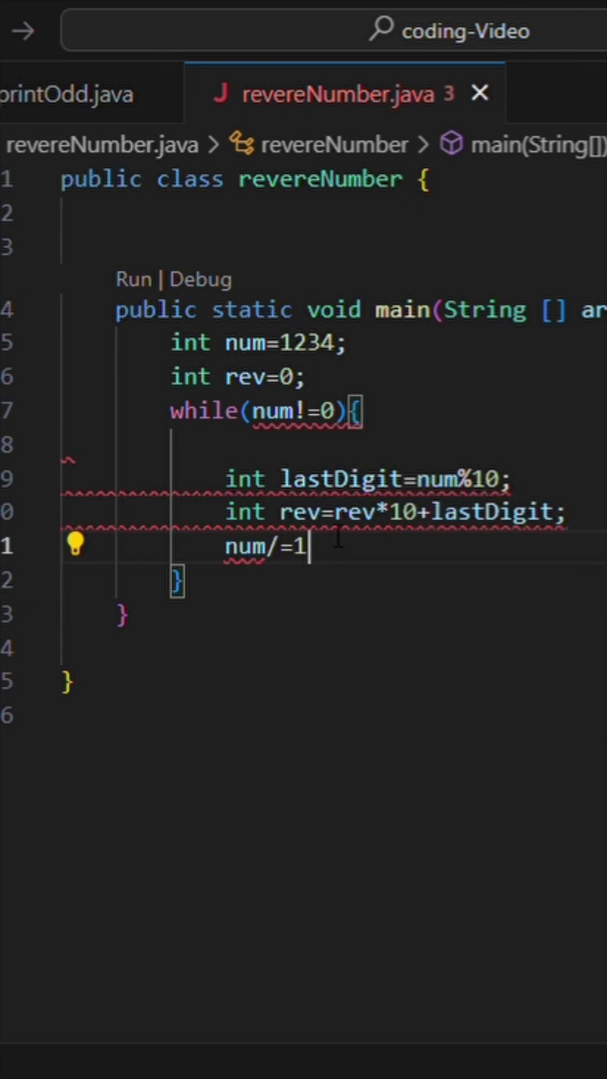
text(;)
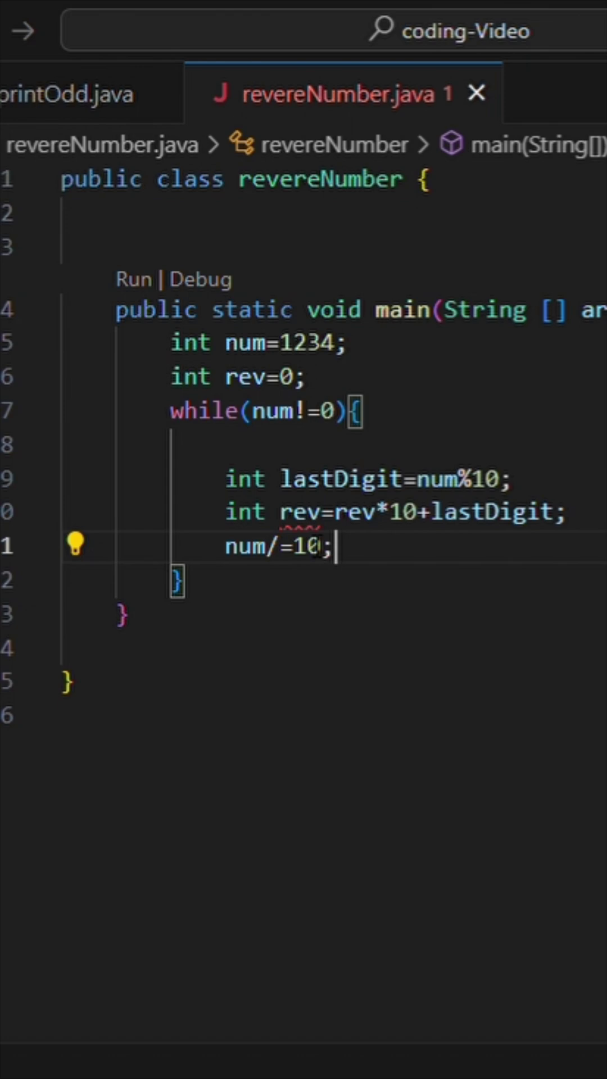
Remove the redundant int before rev on line 10.
click(267, 511)
key(BackSpace)
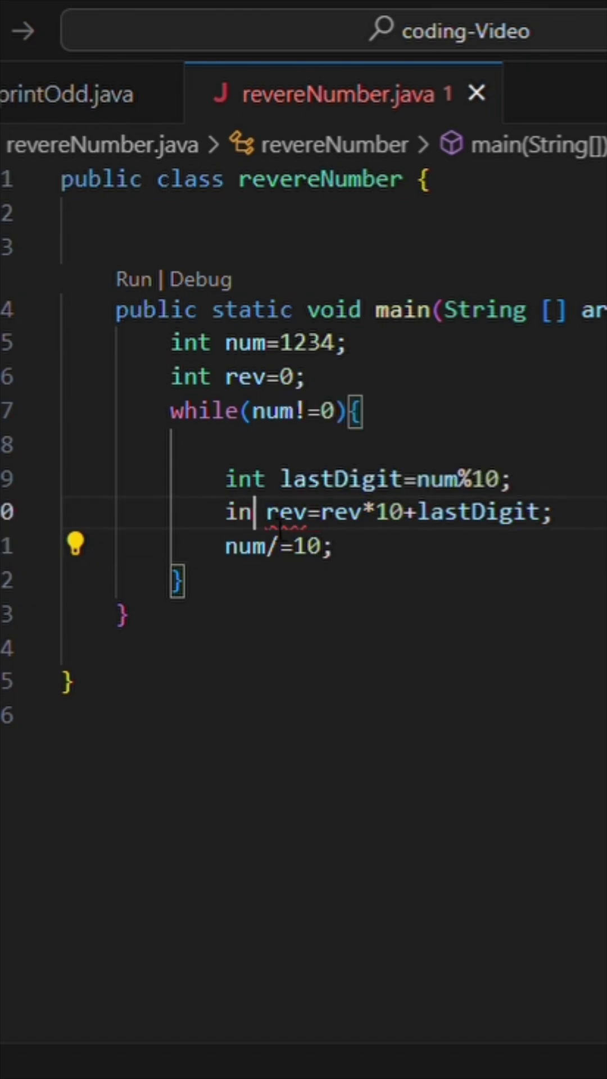
key(BackSpace)
key(BackSpace)
Print "Reversed number: "+rev after the loop and highlight the 4321 output.
click(232, 593)
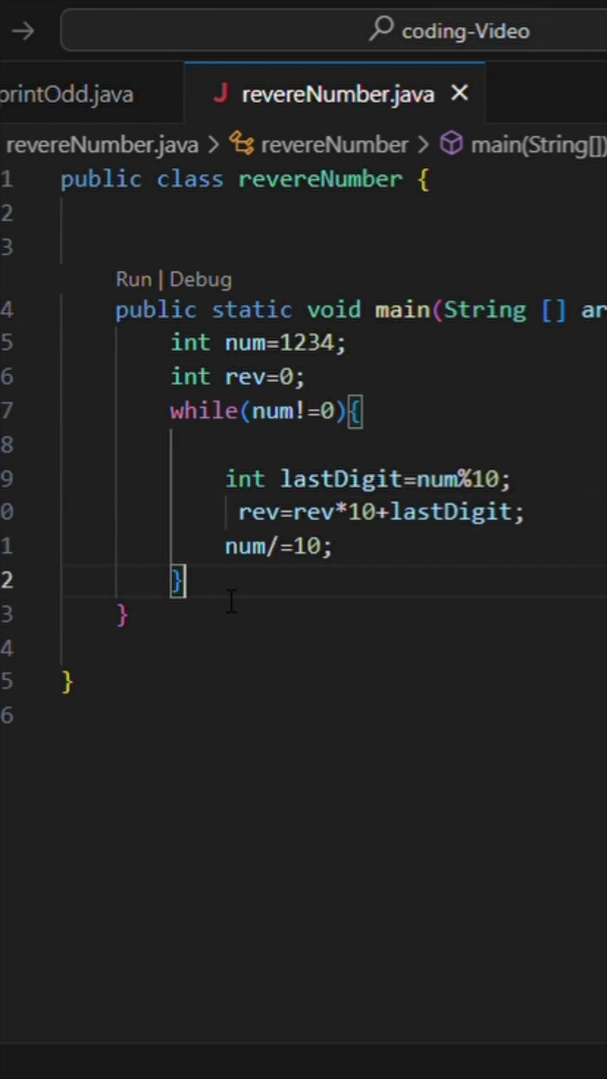
key(Return)
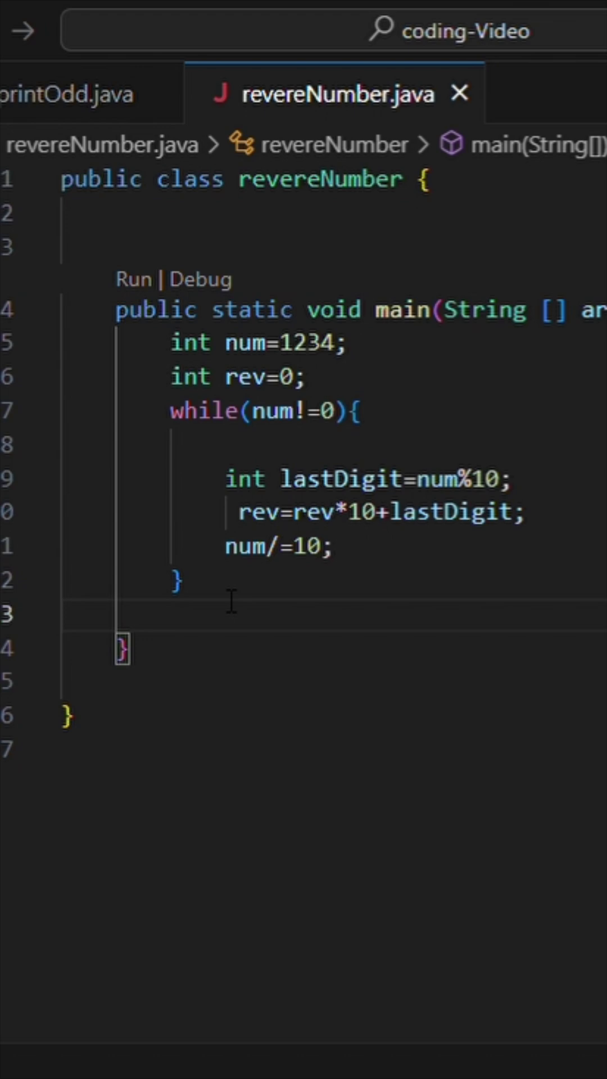
text(sou)
key(Return)
text(")
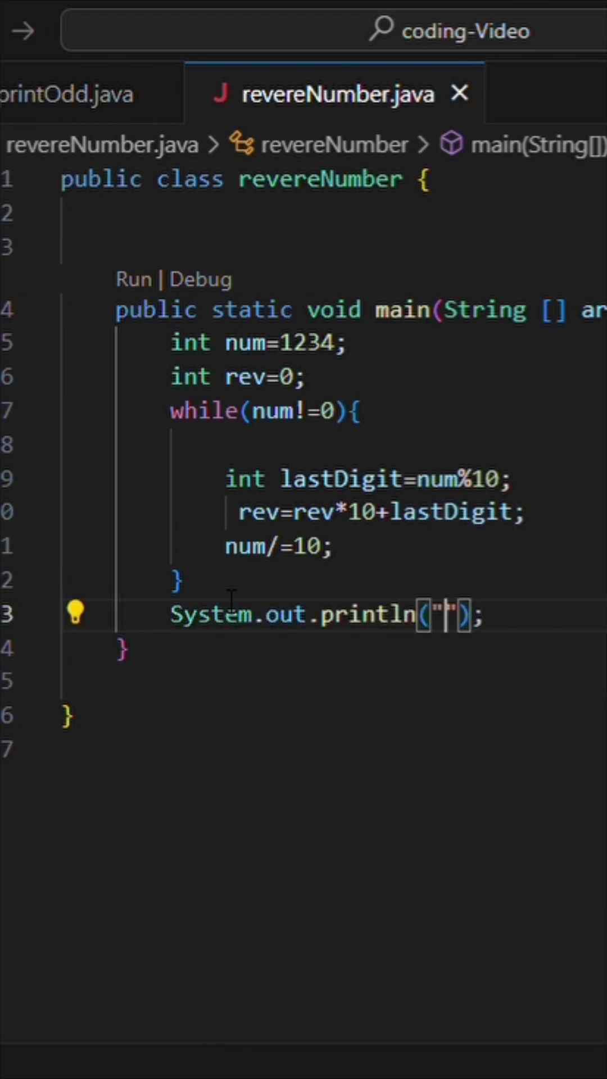
text(Reversed n)
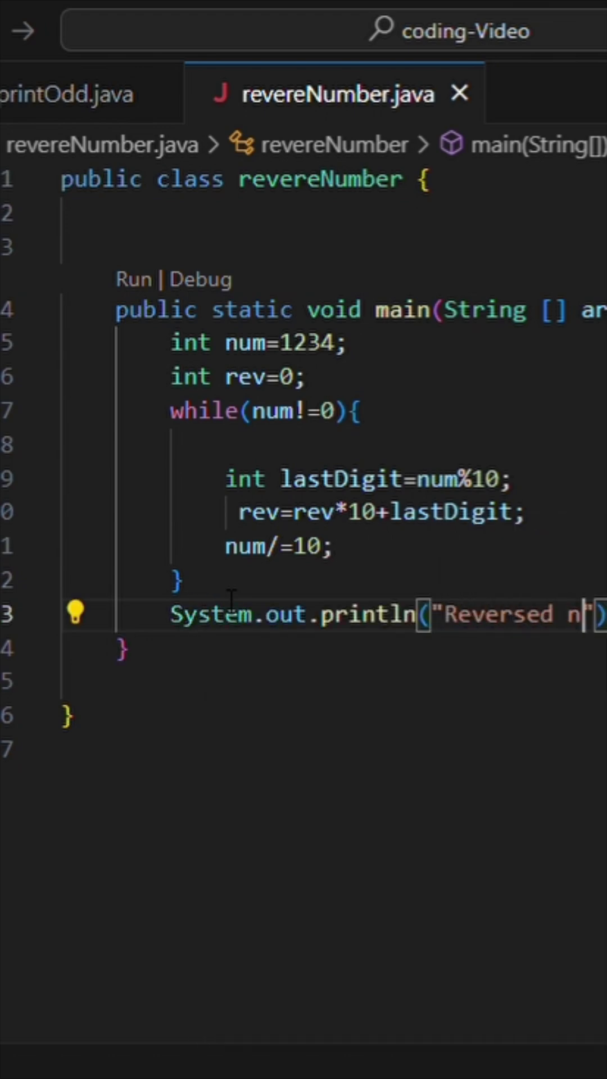
text(um)
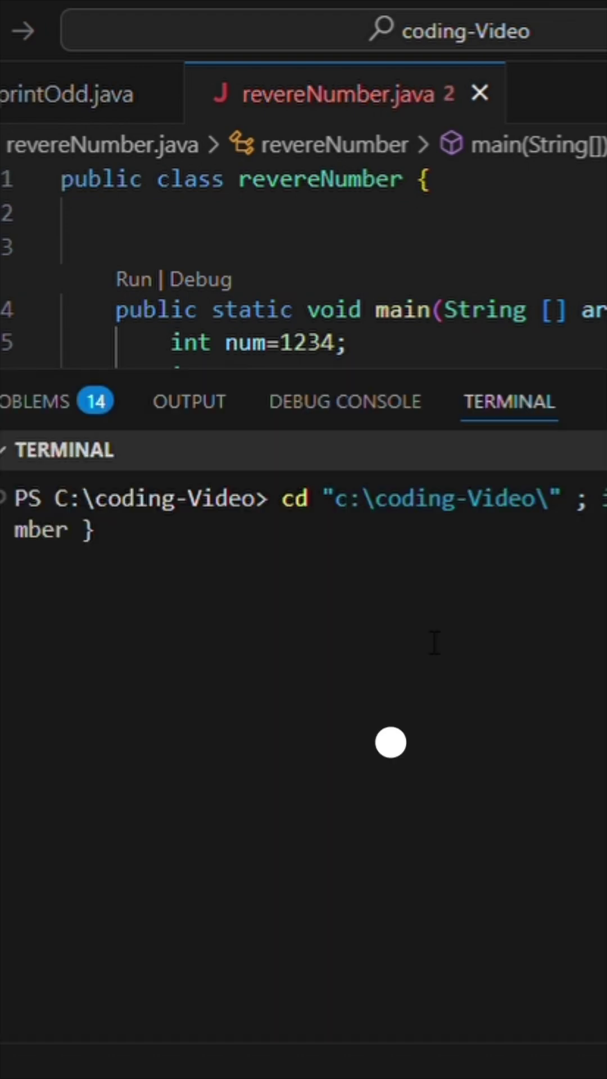
drag(335, 569, 261, 571)
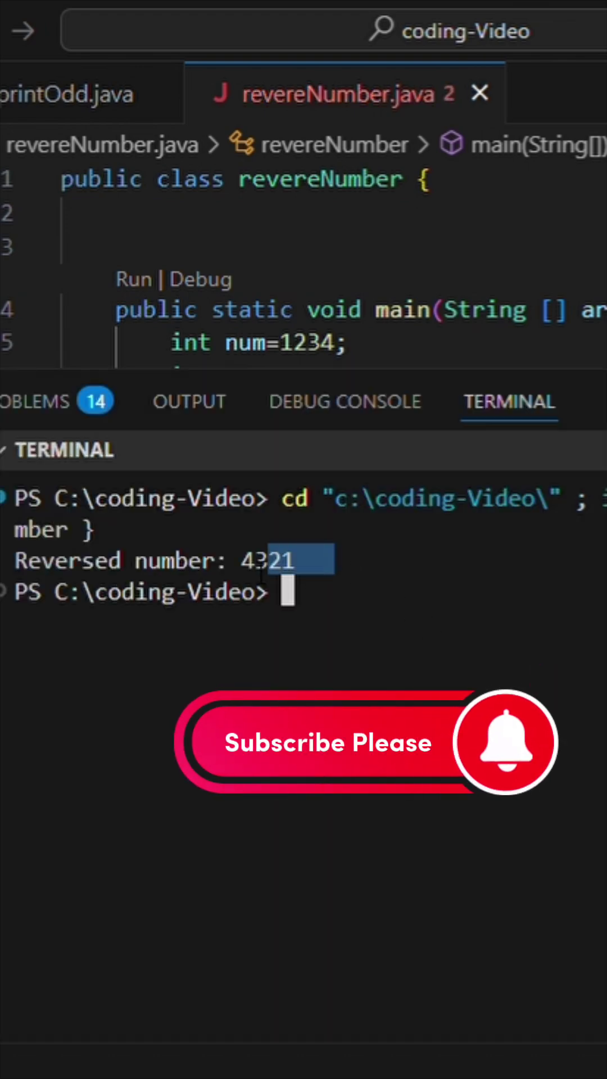